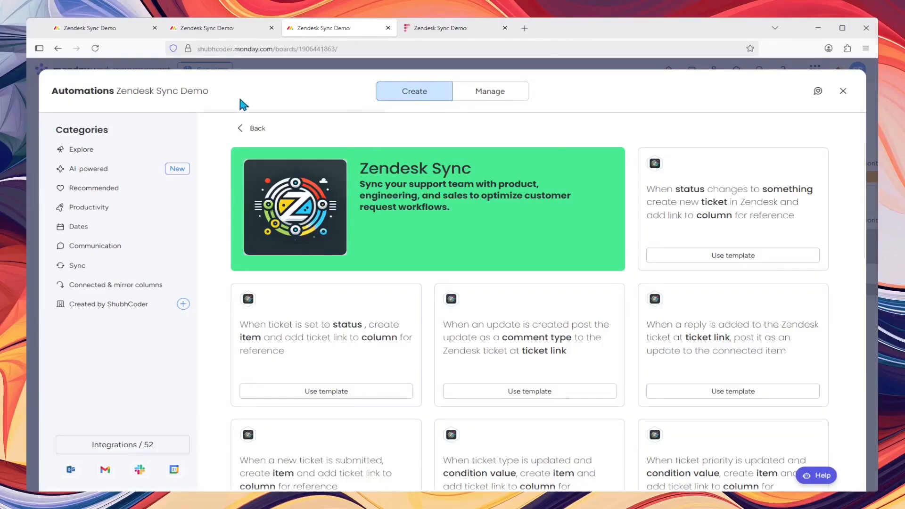
# - Review the ticket form, the board's form responses and the available Zendesk Sync automation templates
pyautogui.click(128, 37)
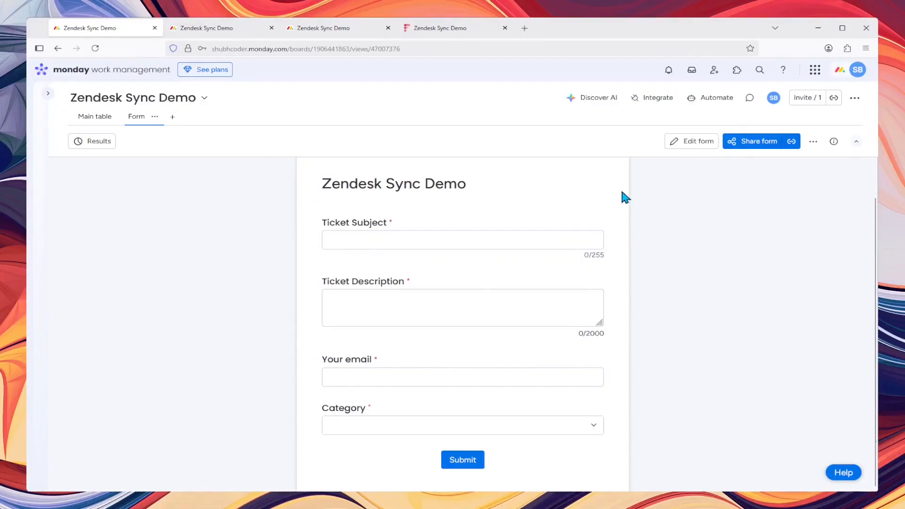
pyautogui.click(221, 28)
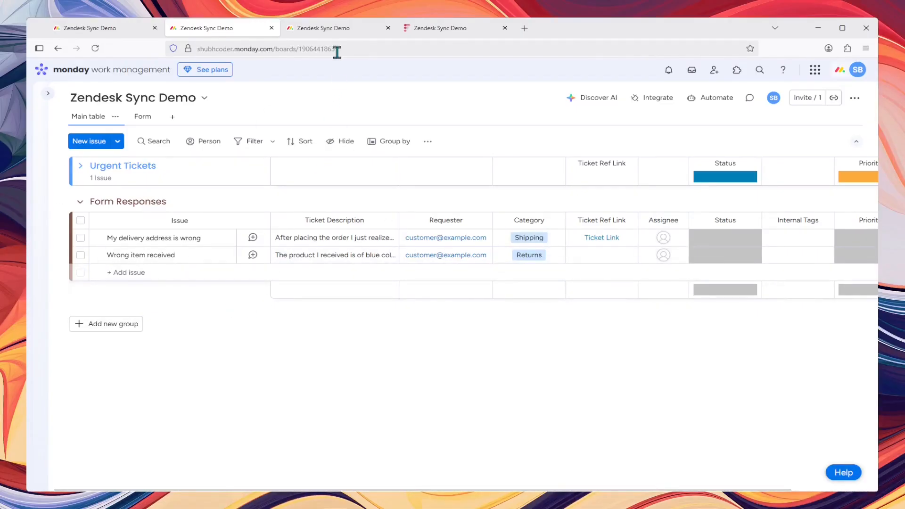
pyautogui.click(330, 28)
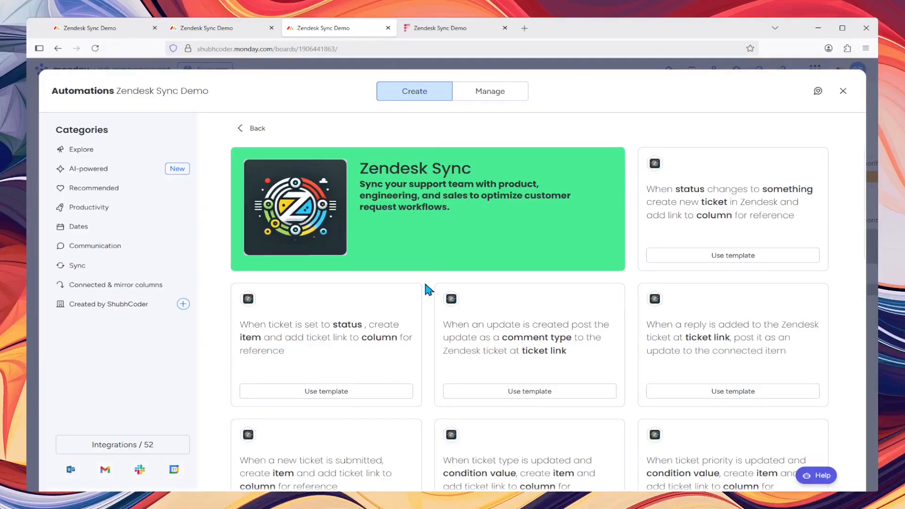
pyautogui.scroll(-5, 427, 290)
pyautogui.scroll(-5, 426, 289)
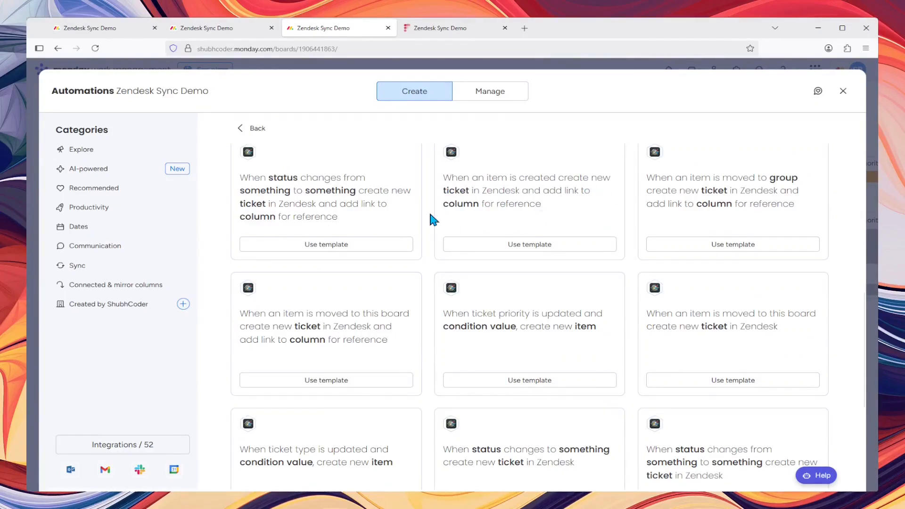
pyautogui.scroll(-5, 429, 209)
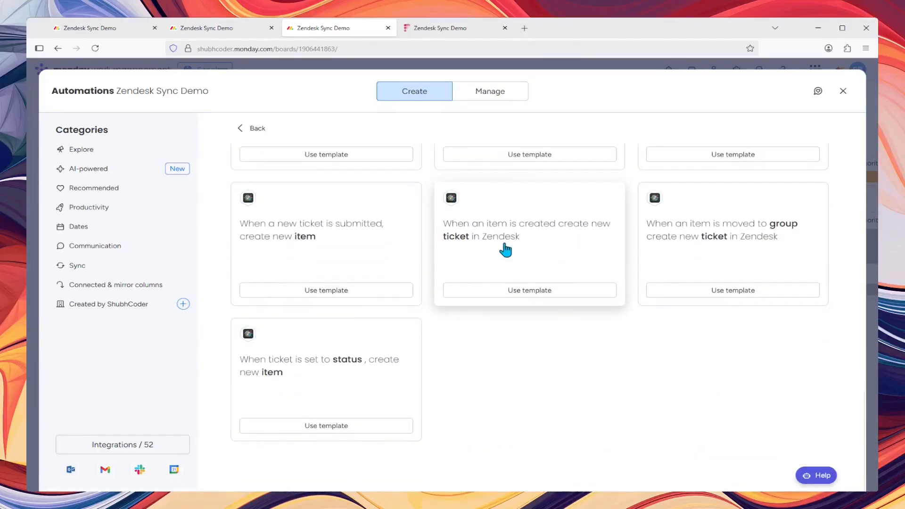
pyautogui.scroll(6, 429, 200)
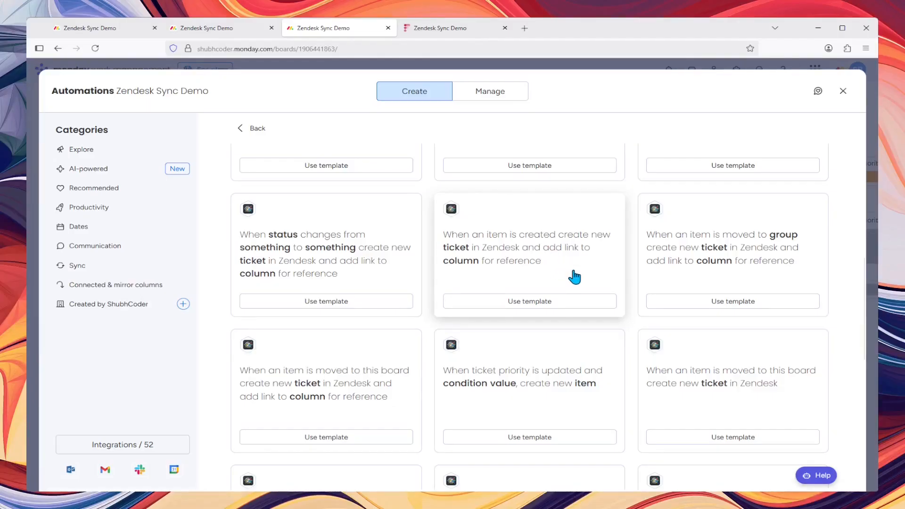
pyautogui.click(240, 29)
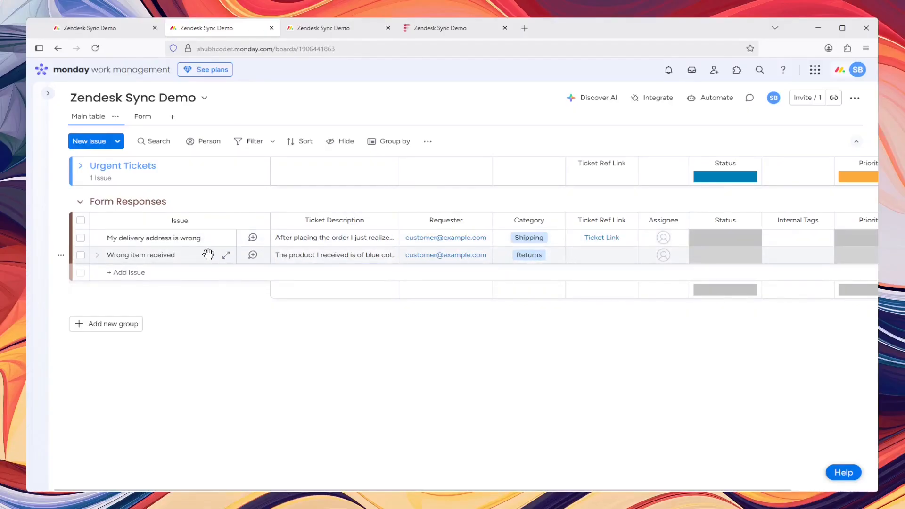
pyautogui.click(342, 36)
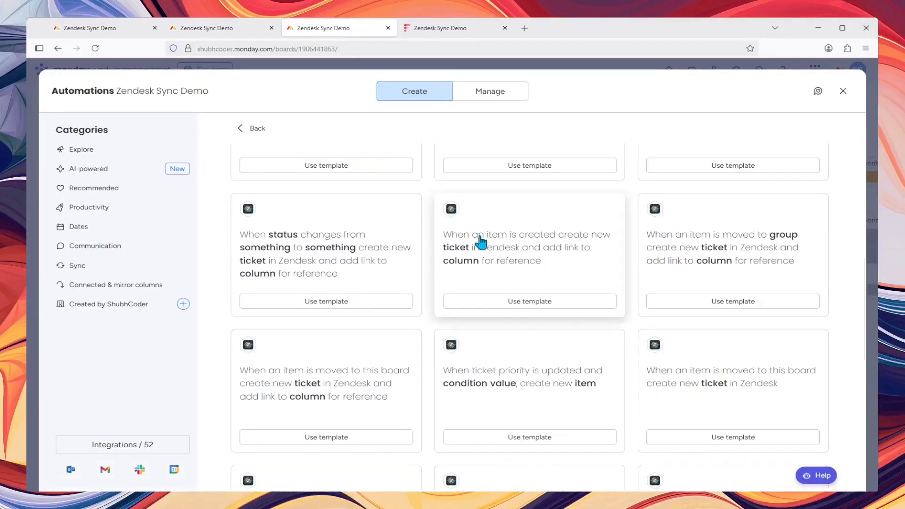
# - Use the template that creates a Zendesk ticket with a reference link when an item is created, and open its ticket field mapping
pyautogui.click(520, 308)
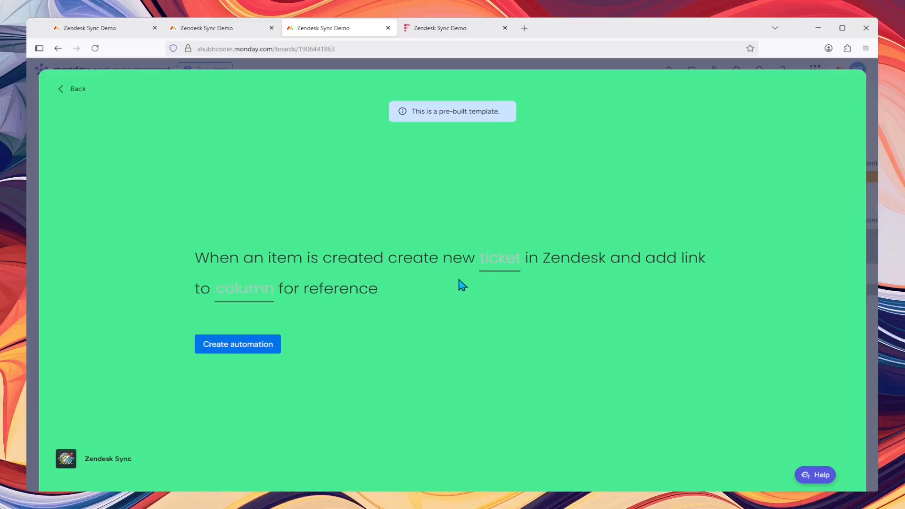
pyautogui.click(495, 270)
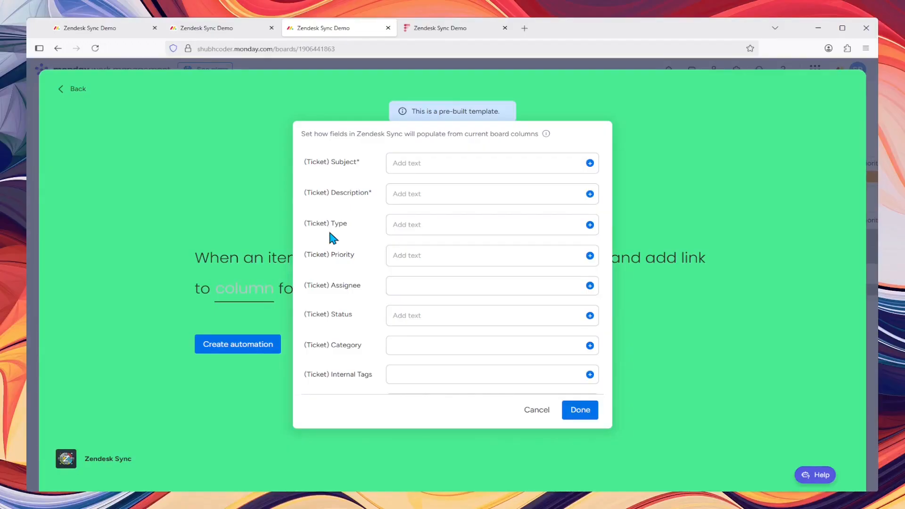
pyautogui.scroll(-2, 332, 237)
pyautogui.scroll(2, 332, 236)
# - Map the ticket Subject to the Name column and the ticket Description to the Ticket Description column
pyautogui.click(590, 163)
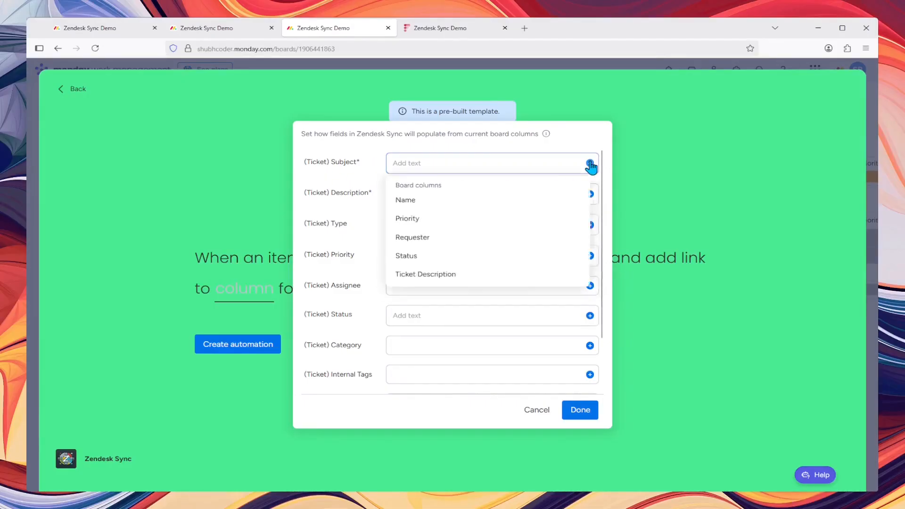
pyautogui.click(486, 207)
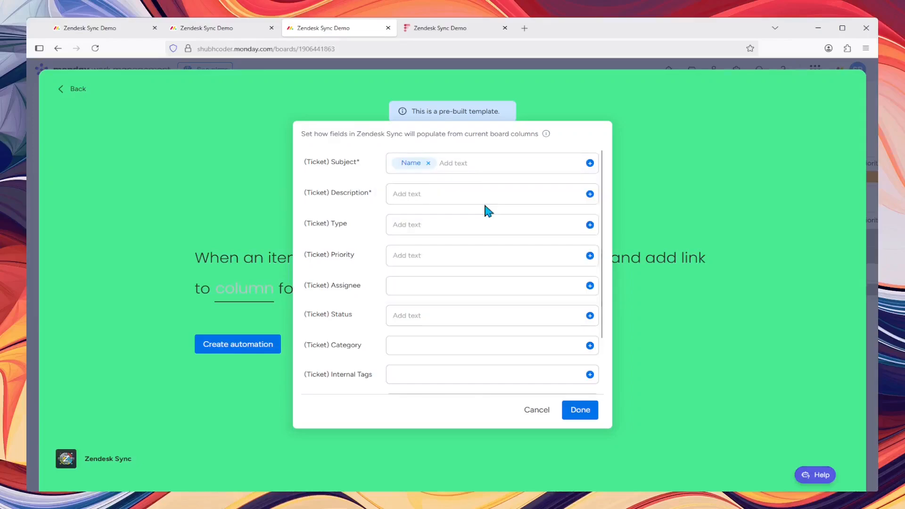
pyautogui.click(252, 29)
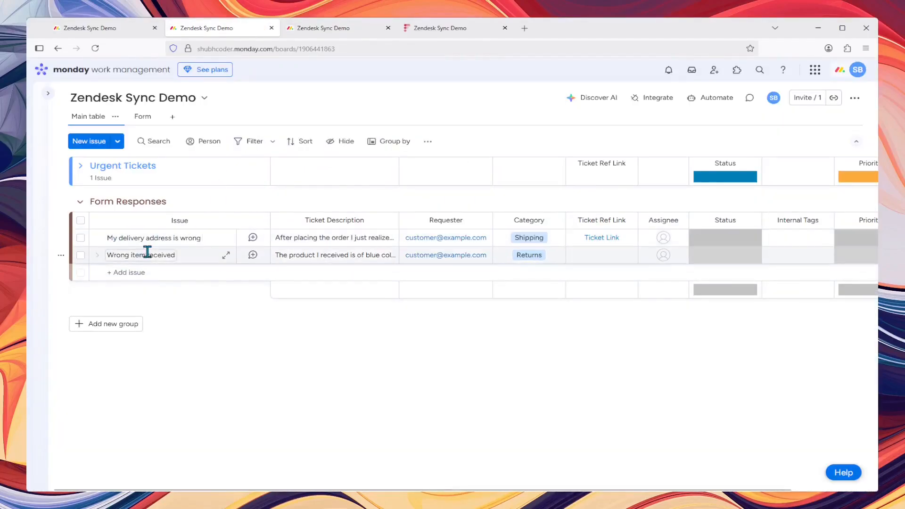
pyautogui.click(358, 30)
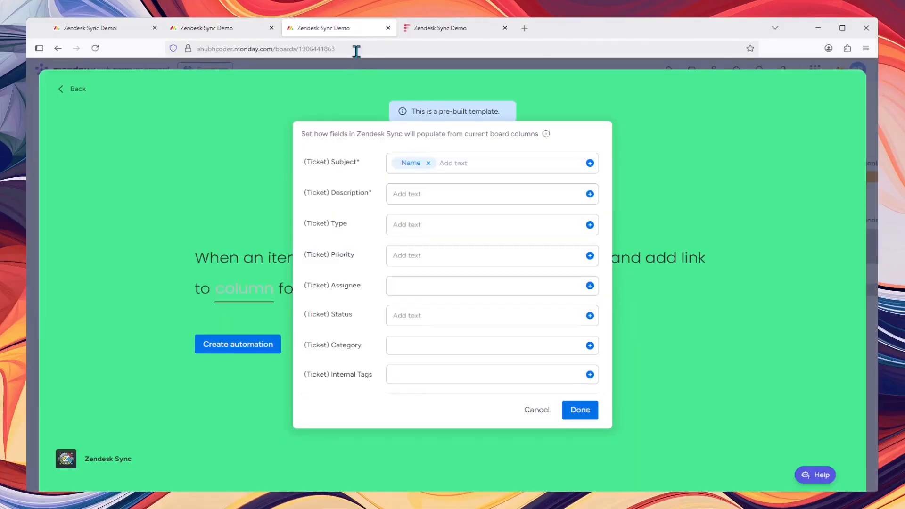
pyautogui.click(590, 195)
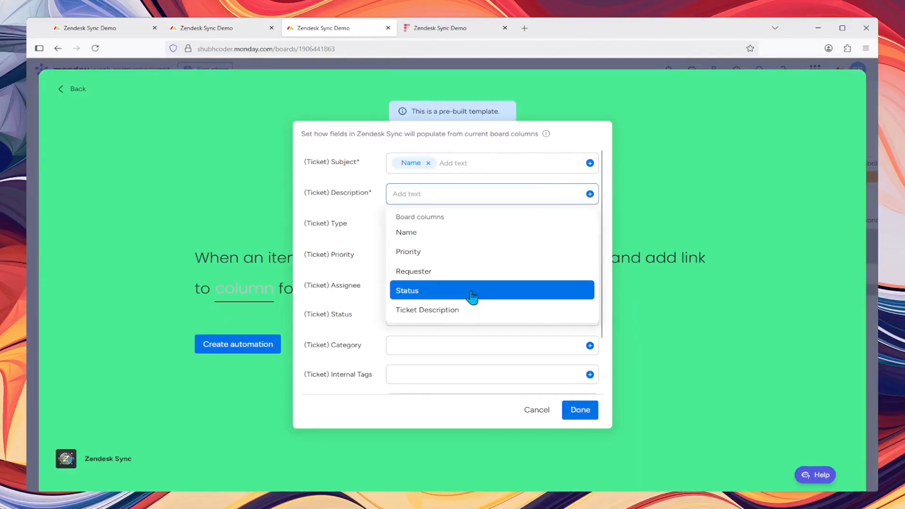
pyautogui.click(461, 312)
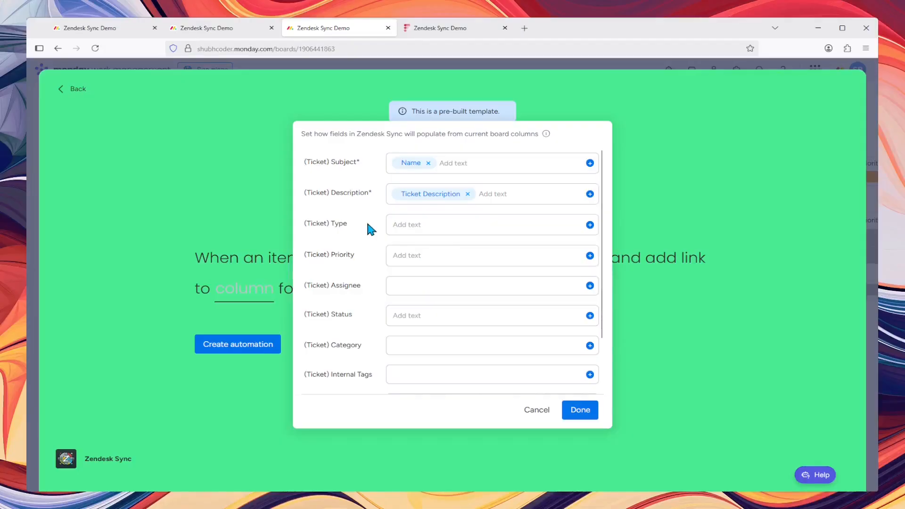
# - Map the ticket Category to the Category column and Requester to the Requester column, and save the field mapping
pyautogui.scroll(-3, 368, 225)
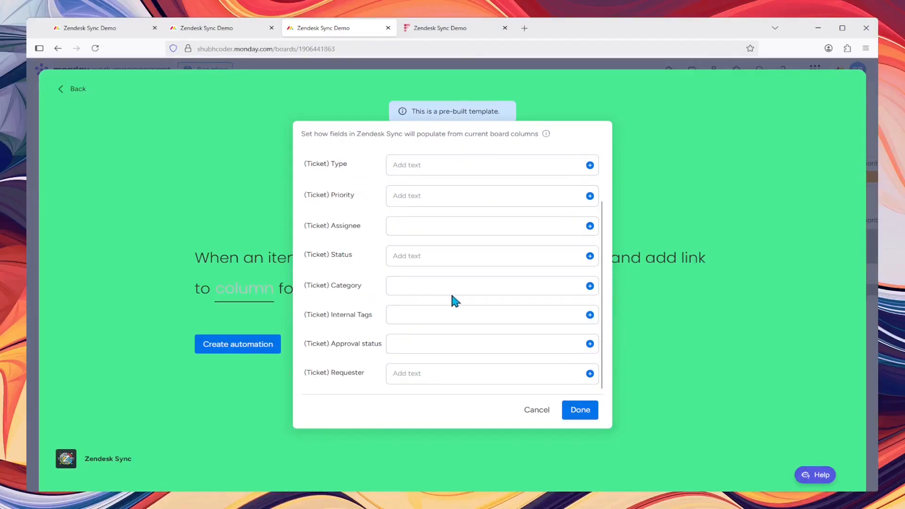
pyautogui.click(590, 286)
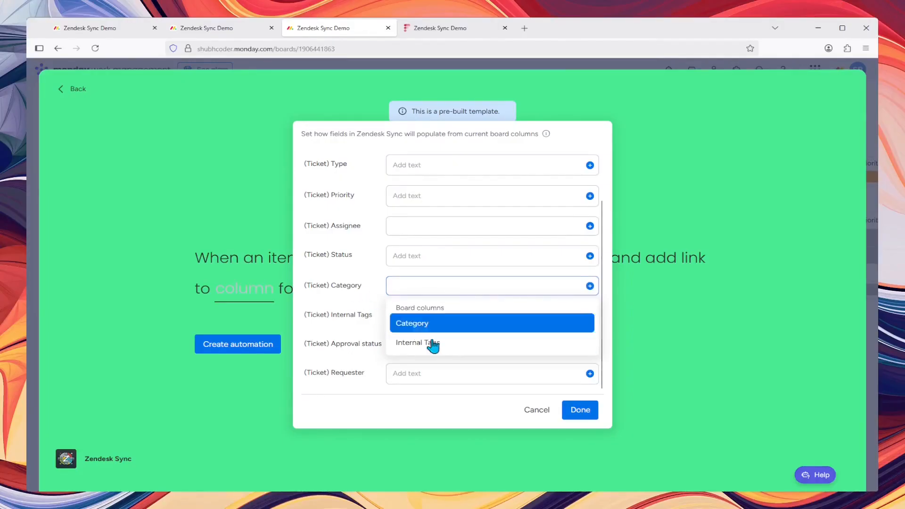
pyautogui.click(428, 330)
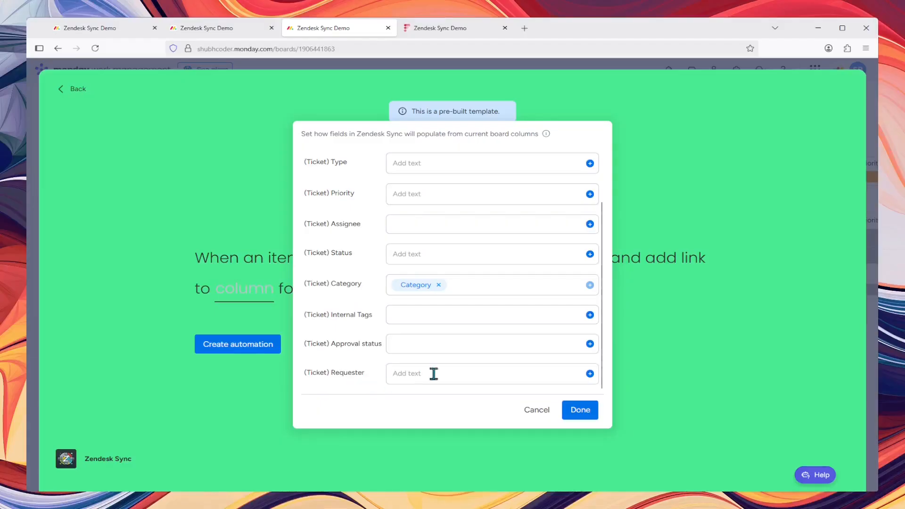
pyautogui.click(590, 373)
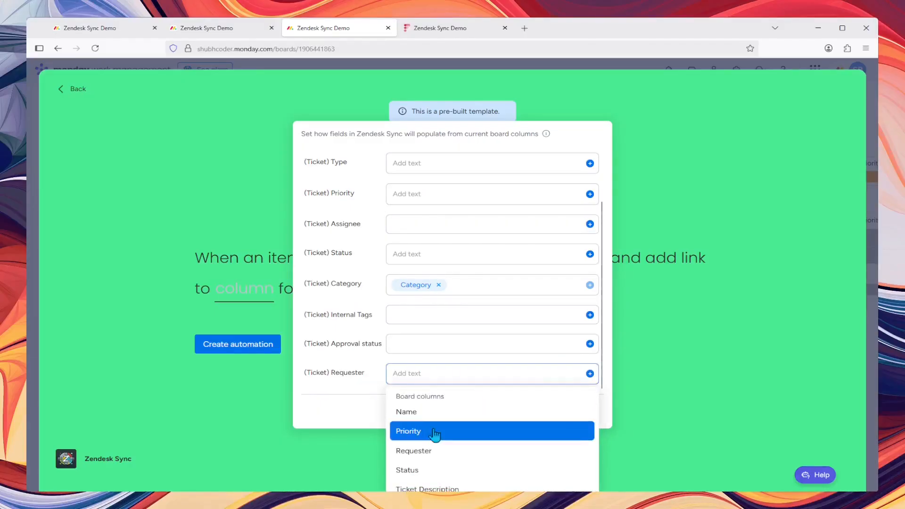
pyautogui.click(419, 450)
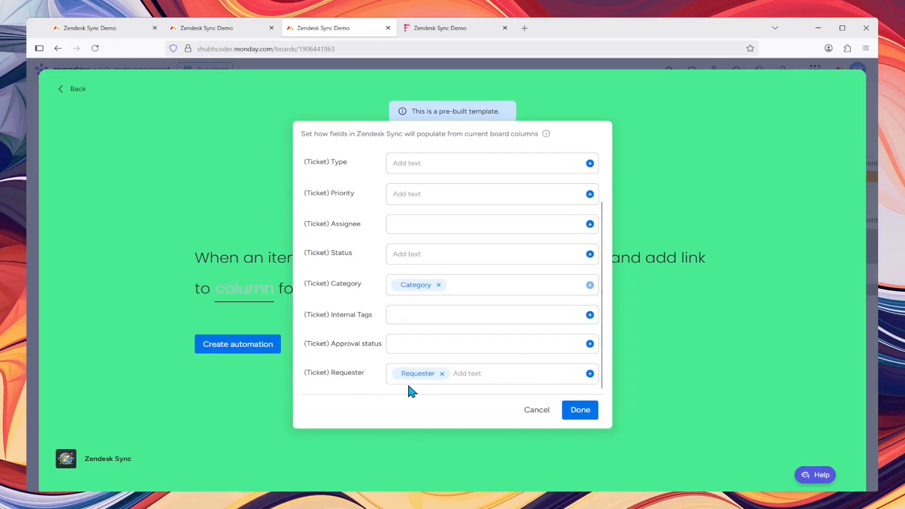
pyautogui.scroll(2, 407, 381)
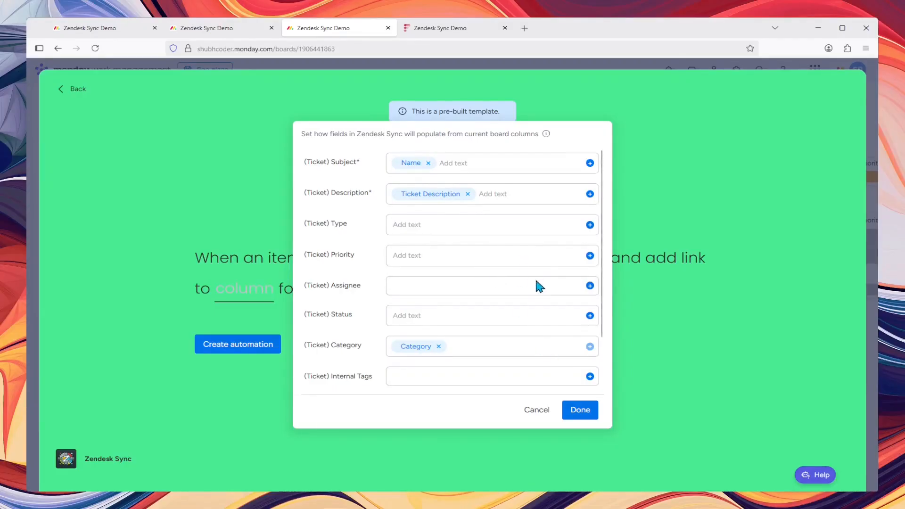
pyautogui.scroll(-1, 537, 262)
pyautogui.scroll(-1, 538, 262)
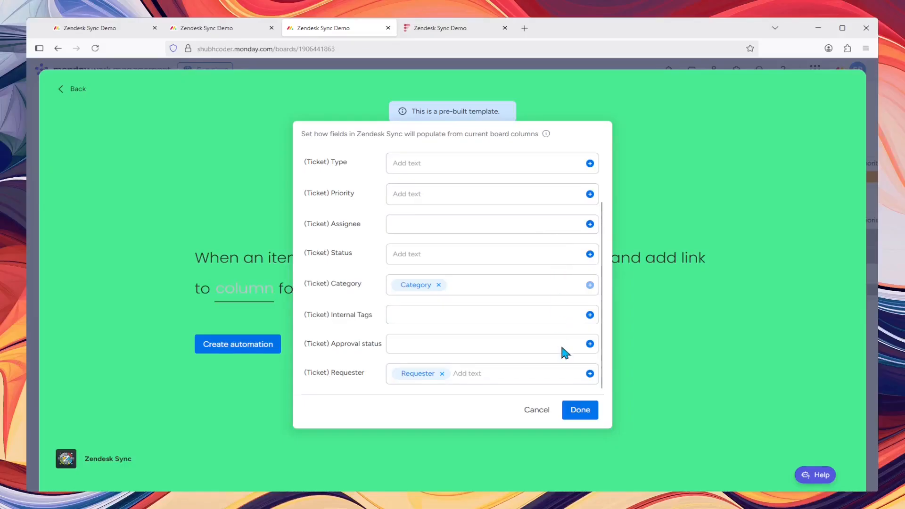
pyautogui.scroll(2, 564, 349)
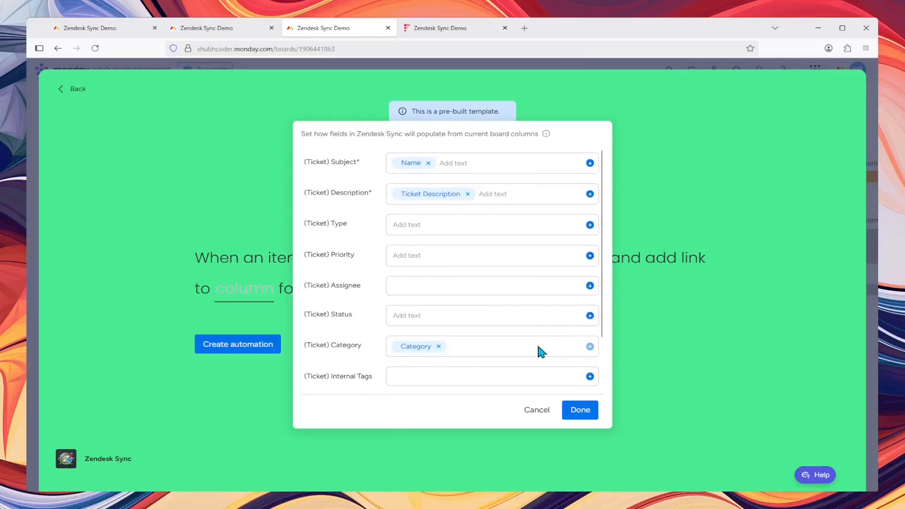
pyautogui.click(587, 412)
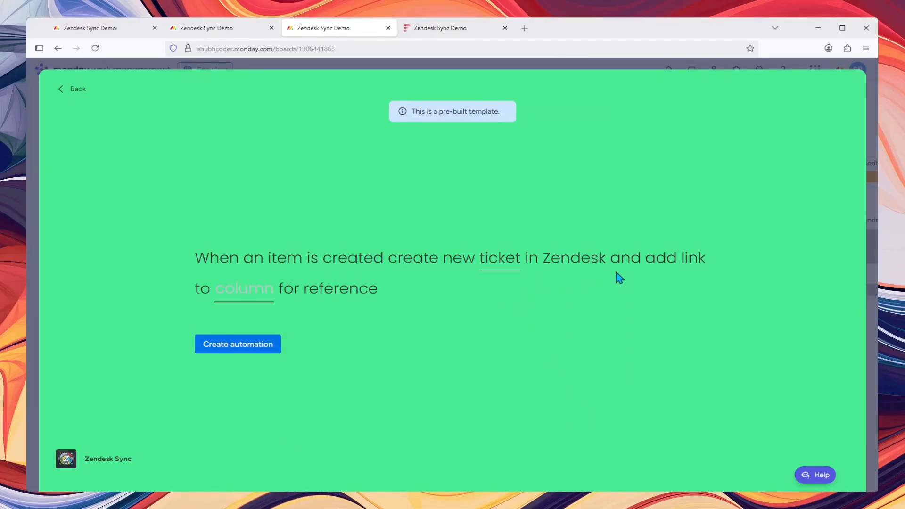
# - Set Ticket Ref Link as the column for the reference link and create the automation
pyautogui.click(258, 295)
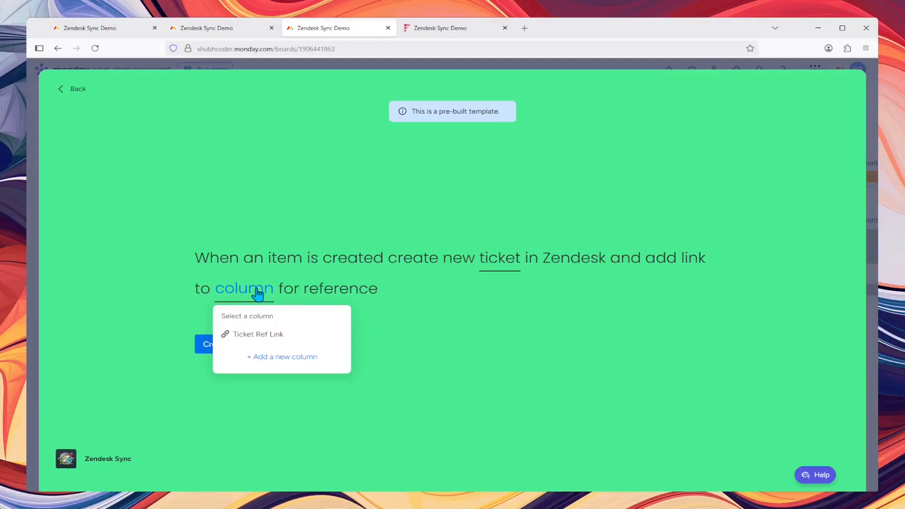
pyautogui.click(264, 335)
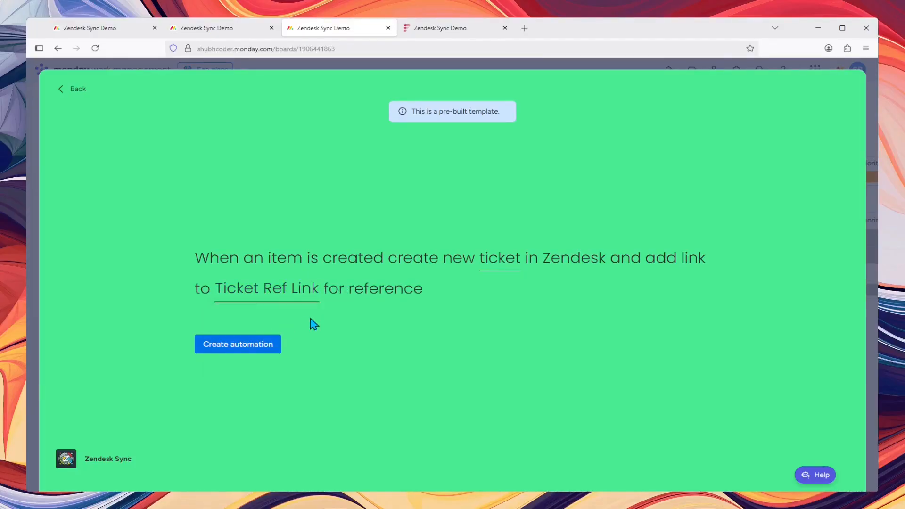
pyautogui.click(242, 348)
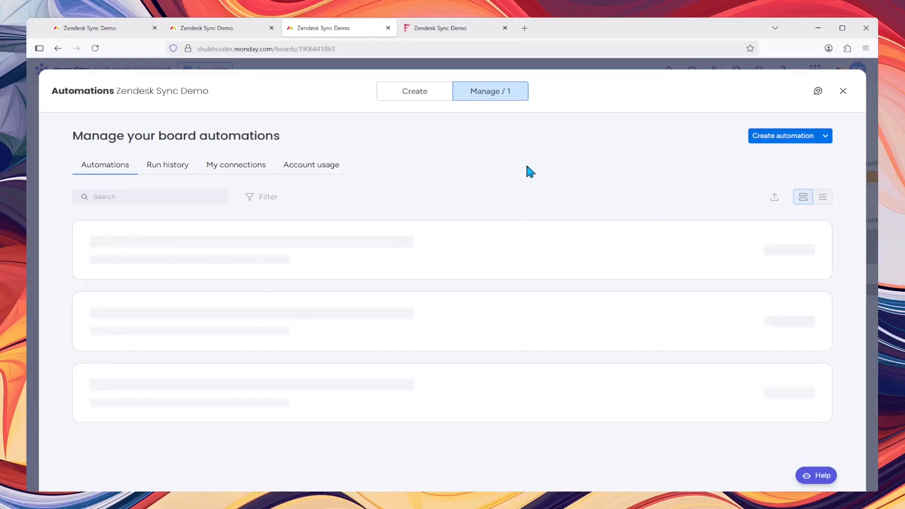
# - Submit the filled-in "20% off not working" ticket form and return to the board's main table
pyautogui.click(459, 28)
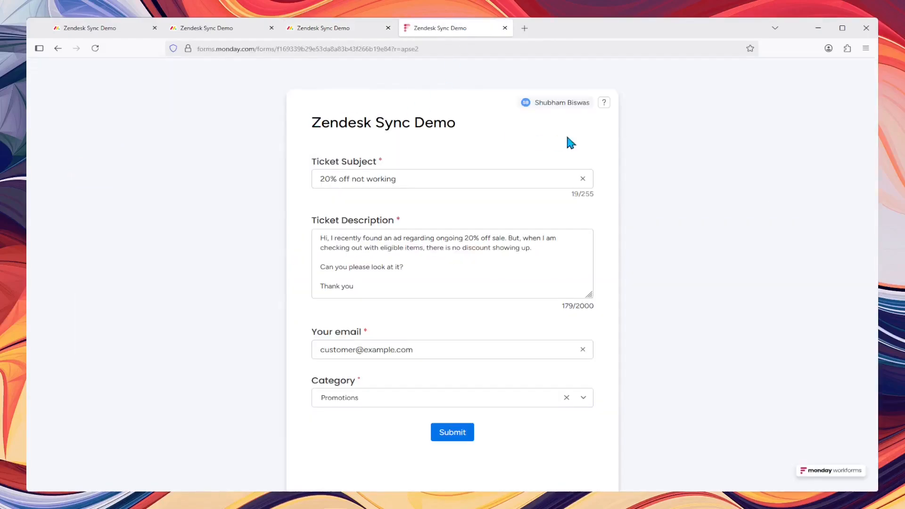
pyautogui.click(452, 432)
pyautogui.click(233, 33)
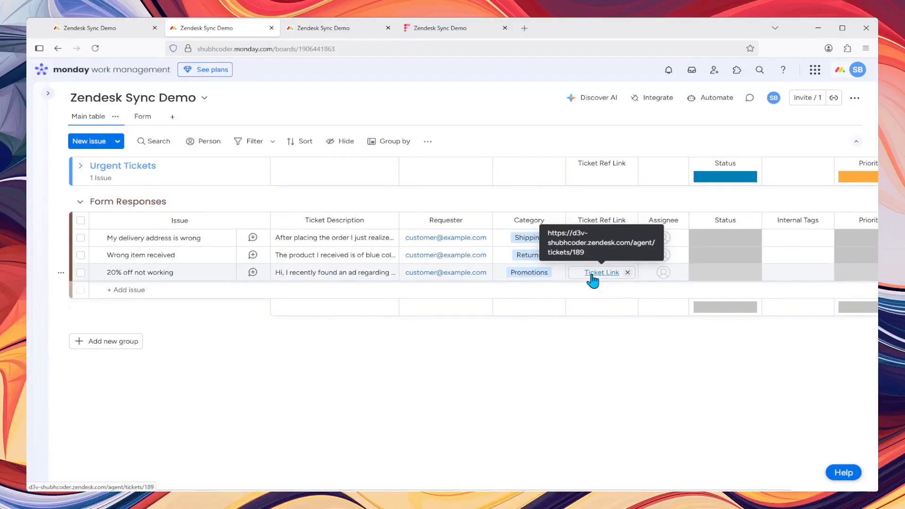
# - Open the "20% off not working" item's Zendesk ticket and compare its subject, description, requester and category with the board item
pyautogui.click(592, 277)
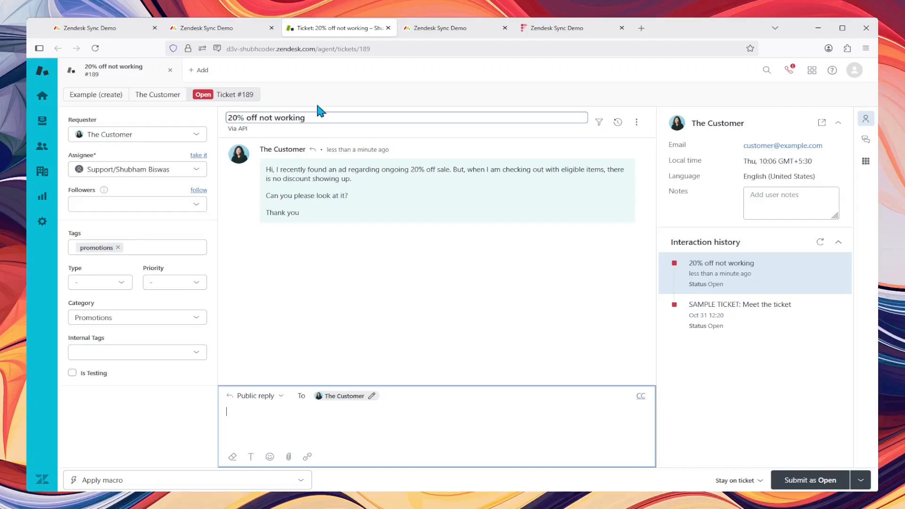
pyautogui.click(255, 38)
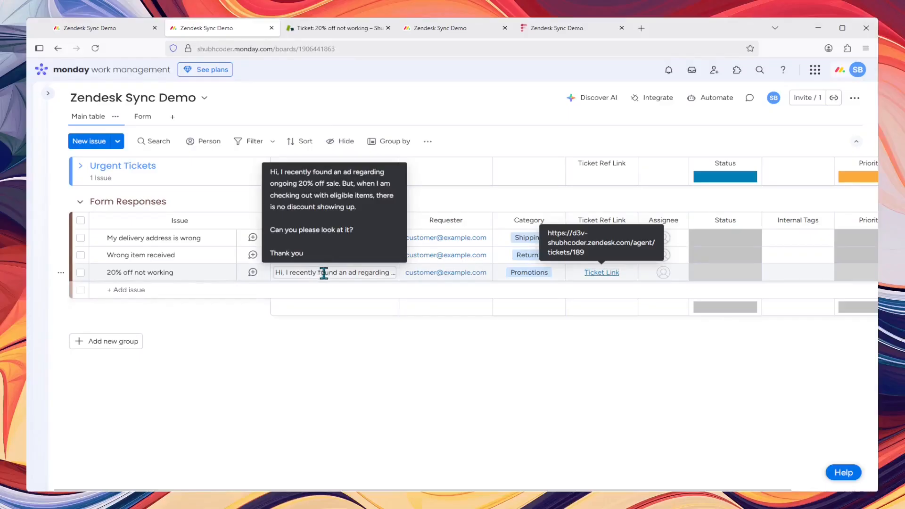
pyautogui.click(344, 30)
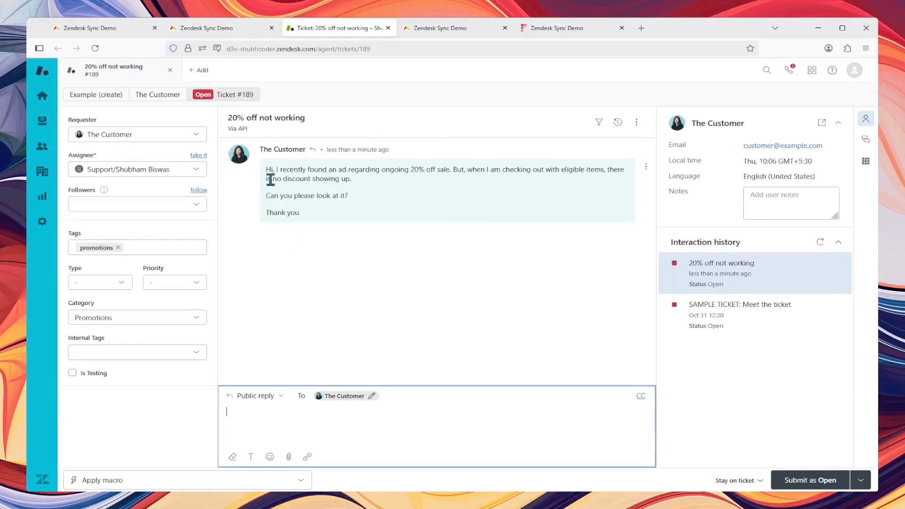
pyautogui.click(257, 30)
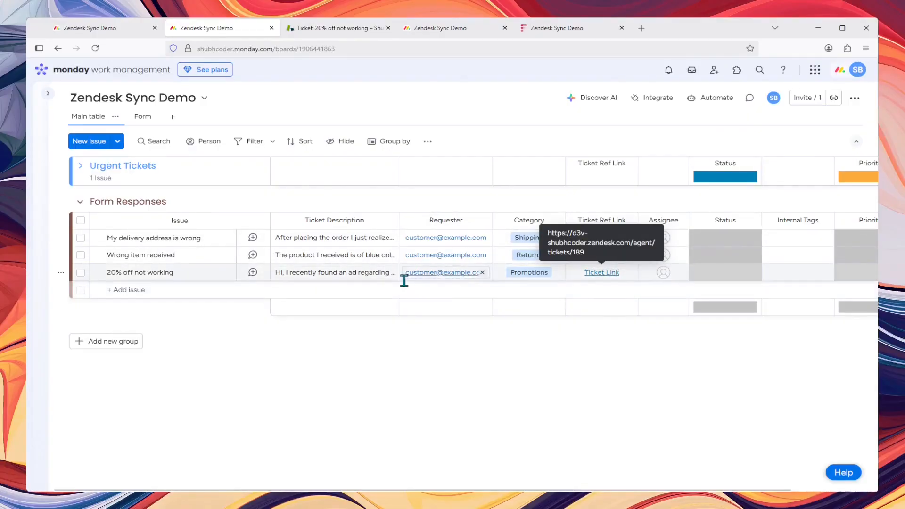
pyautogui.click(345, 29)
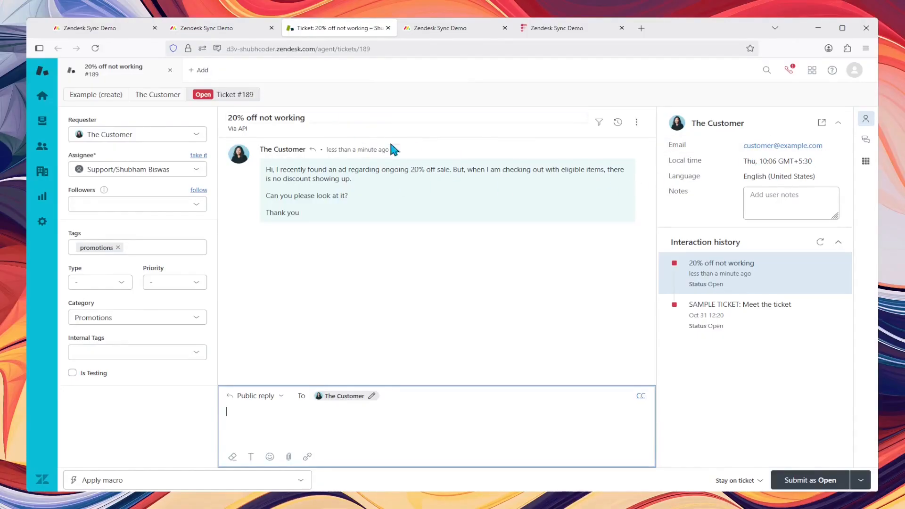
pyautogui.click(208, 27)
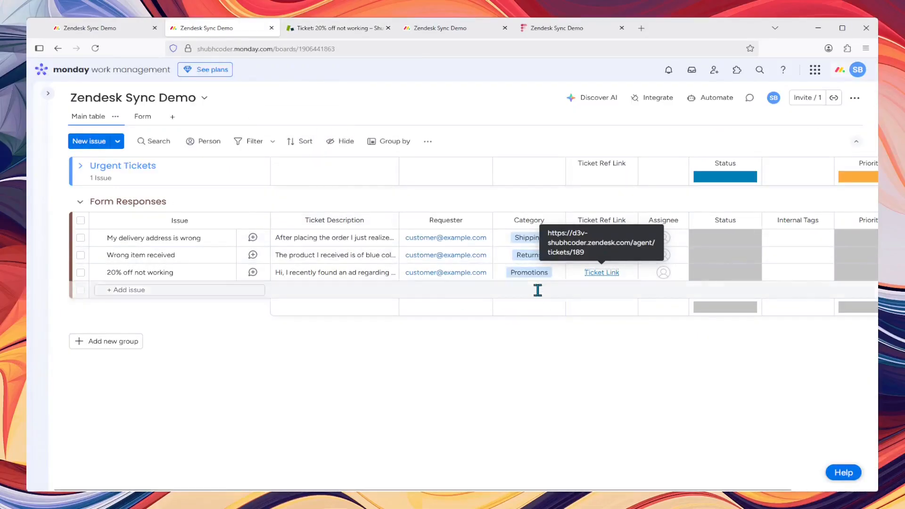
pyautogui.click(357, 29)
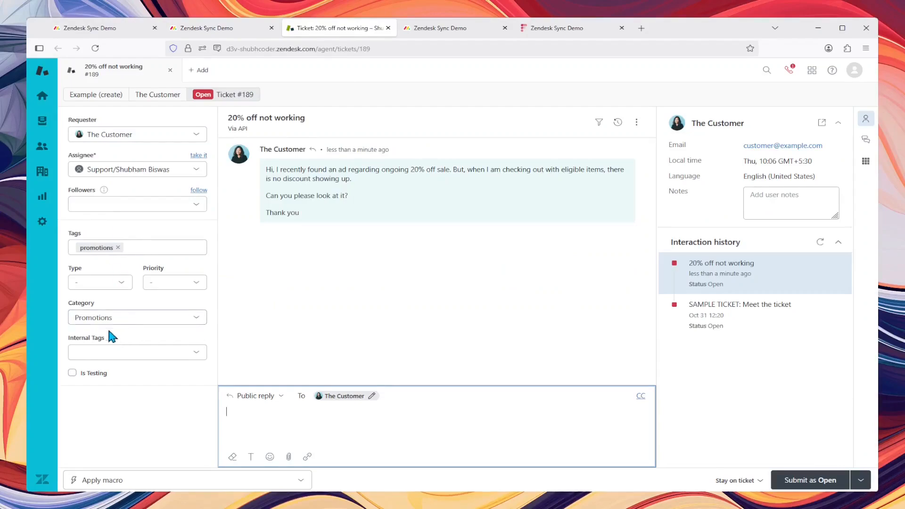